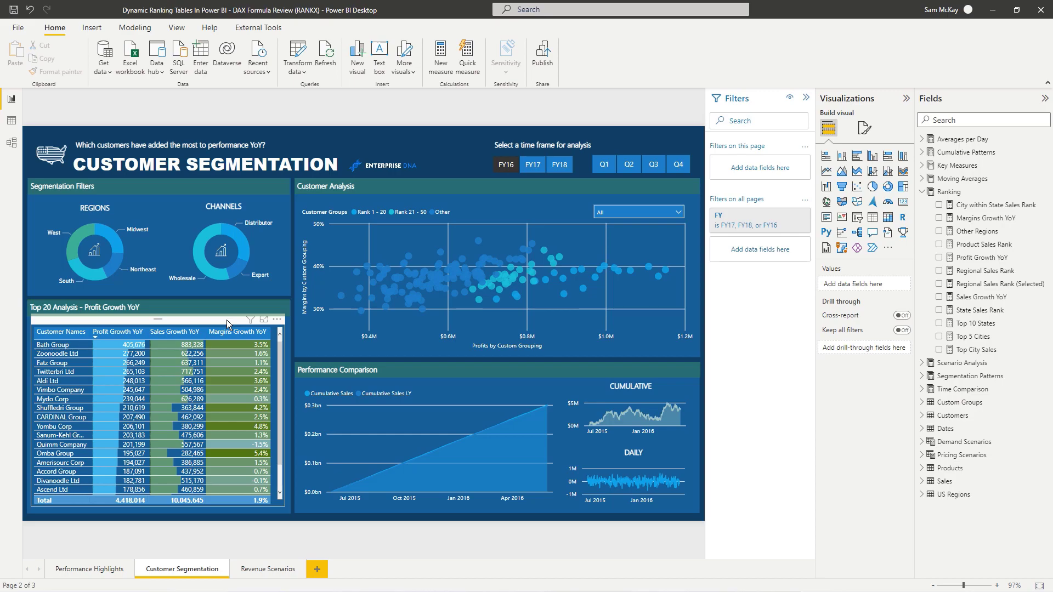
# Step: Preview the Top 20 table in focus mode, then turn on its Effects background in dark blue
pyautogui.click(264, 320)
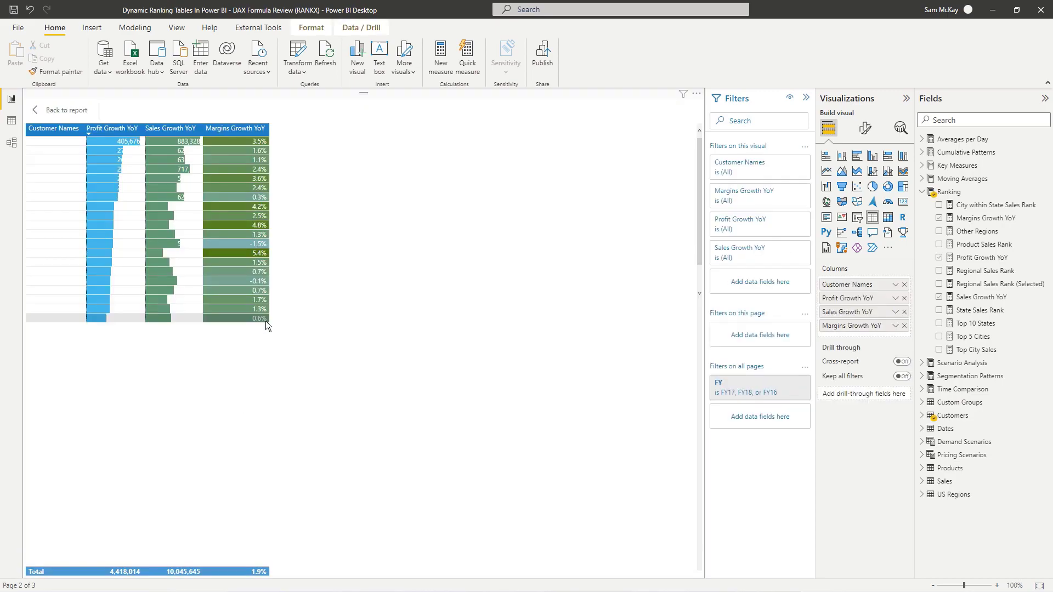
pyautogui.click(77, 110)
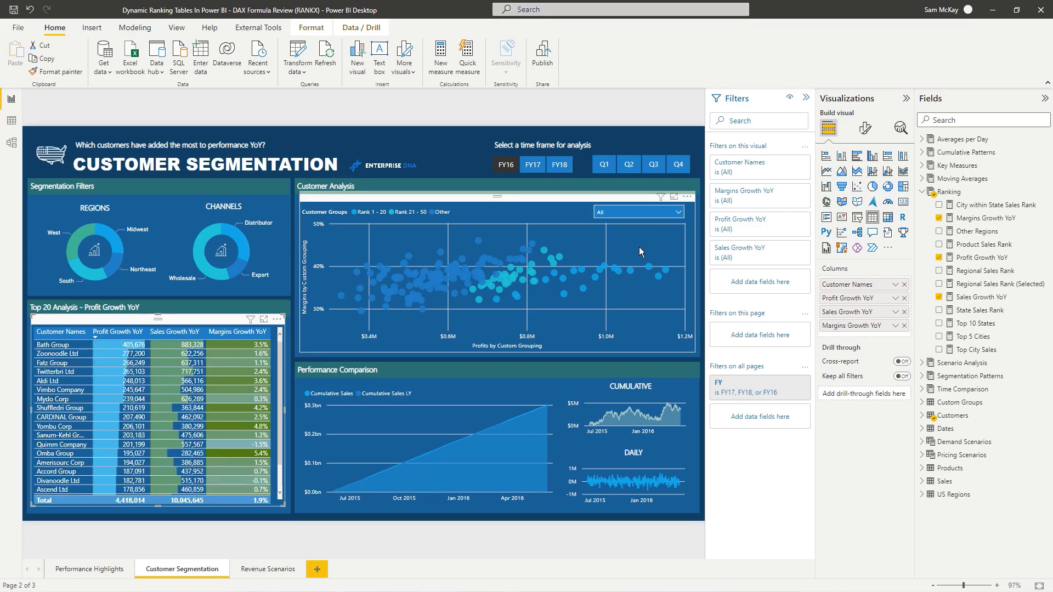
pyautogui.click(865, 127)
pyautogui.click(864, 177)
pyautogui.click(825, 250)
pyautogui.click(896, 271)
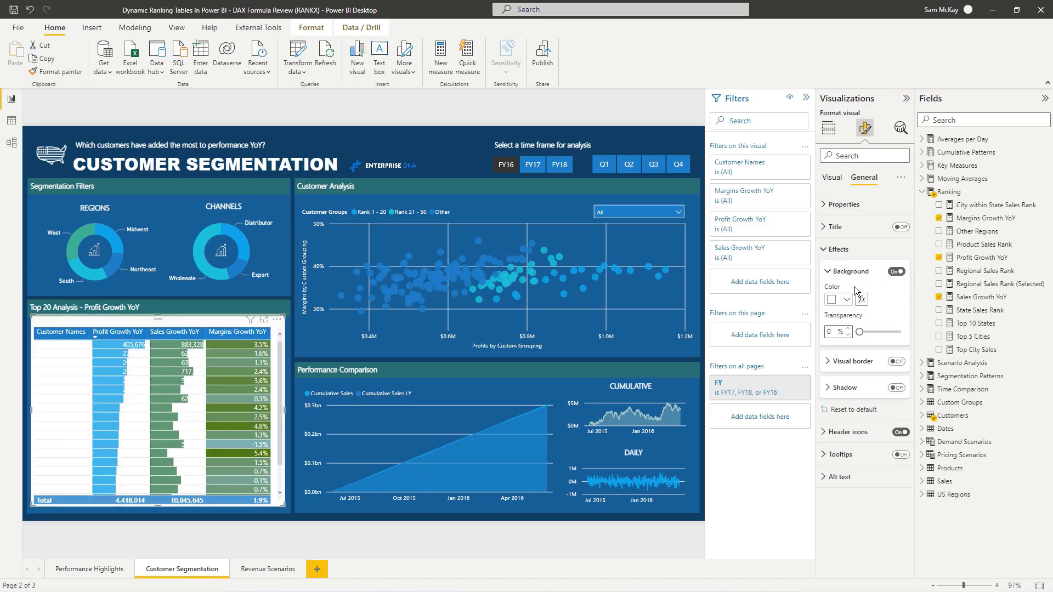
pyautogui.click(838, 300)
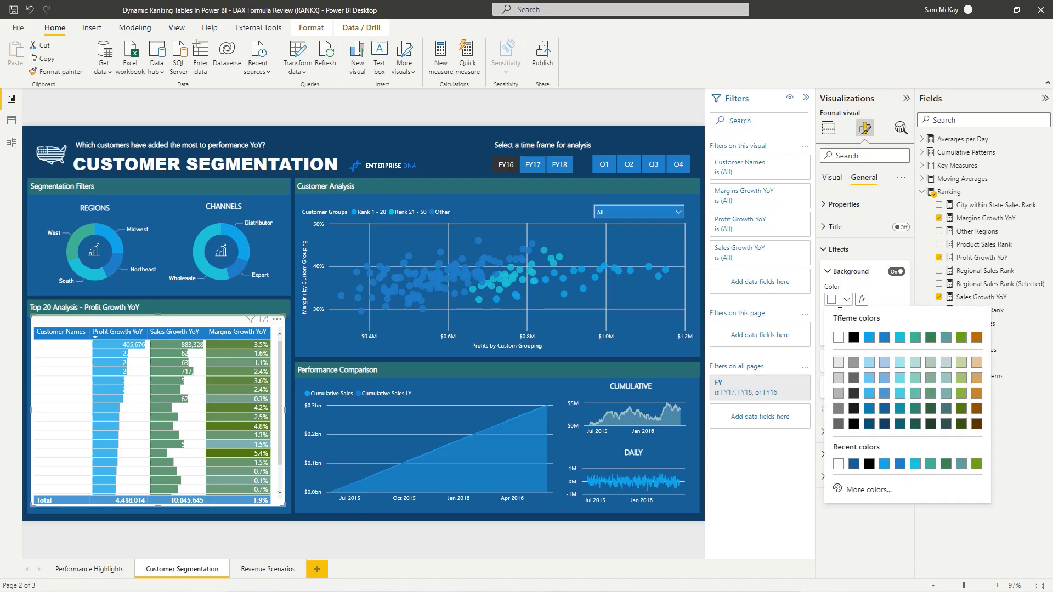
pyautogui.click(853, 465)
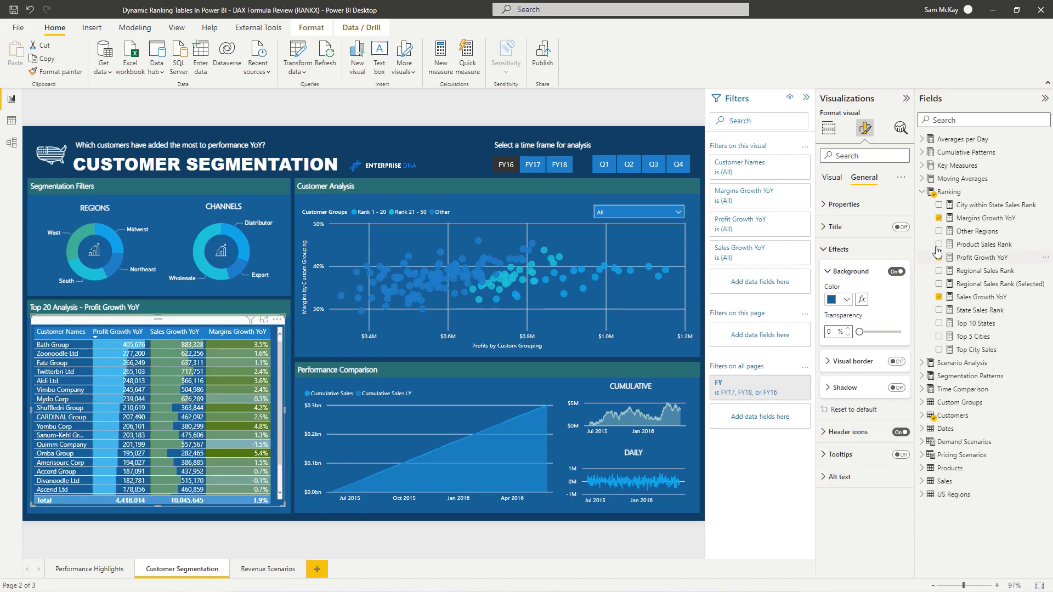
pyautogui.click(622, 123)
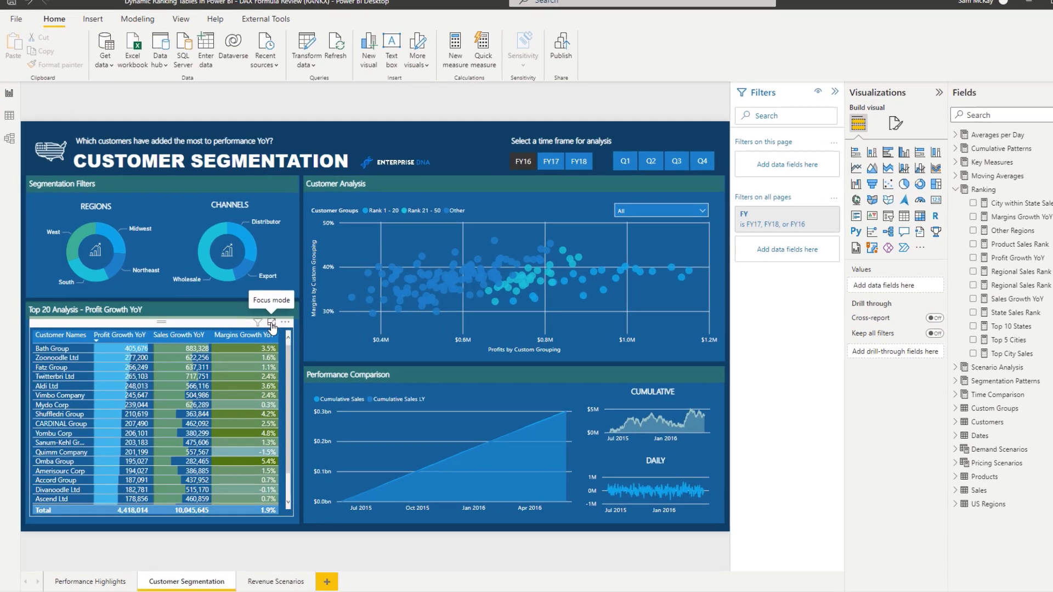
# Step: View the Top 20 table in focus mode, then go back to the report page
pyautogui.click(264, 320)
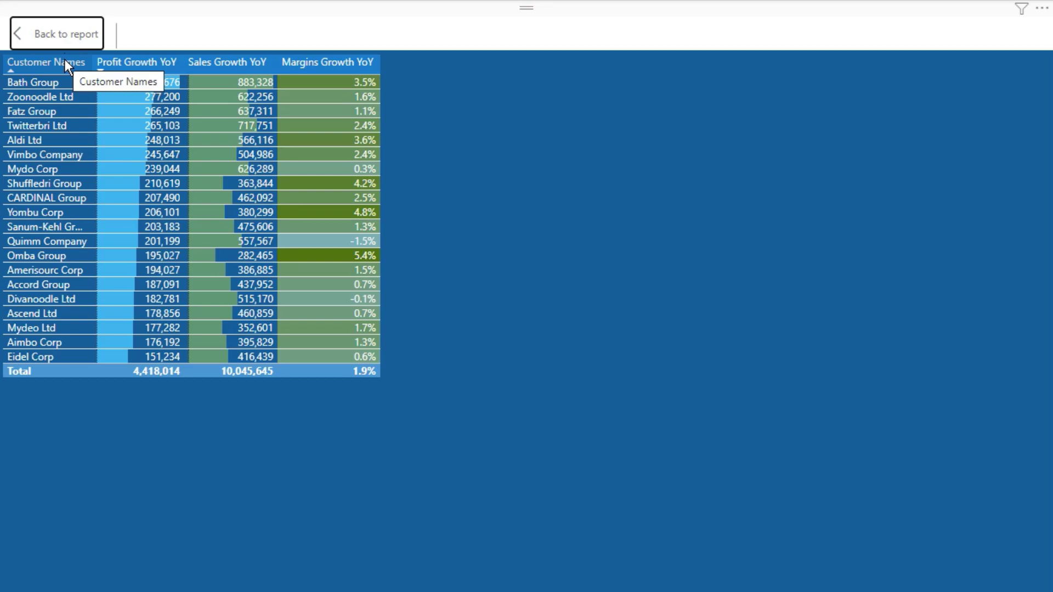
pyautogui.click(57, 34)
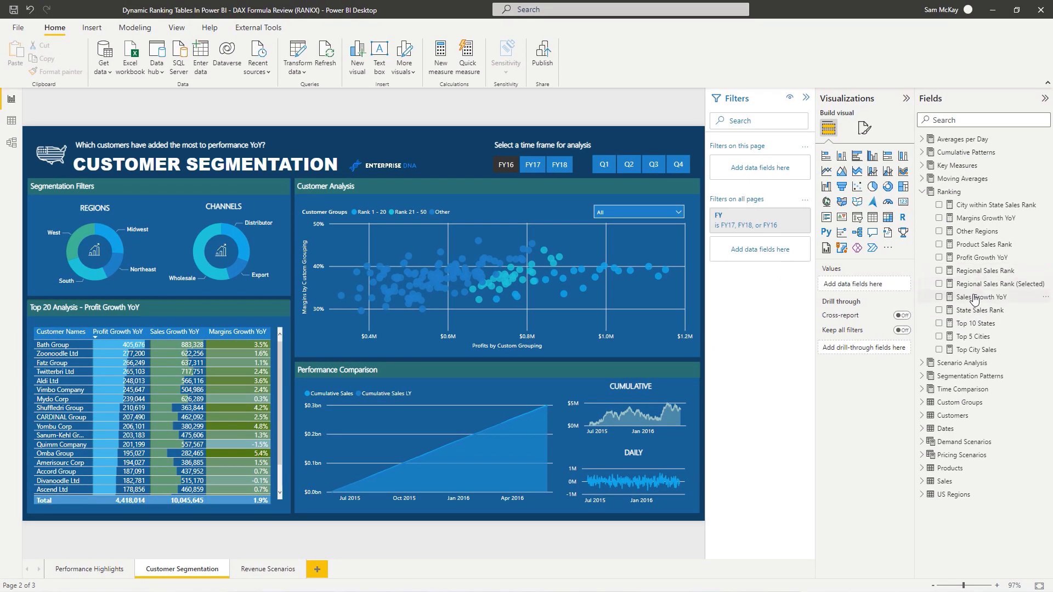
pyautogui.click(965, 257)
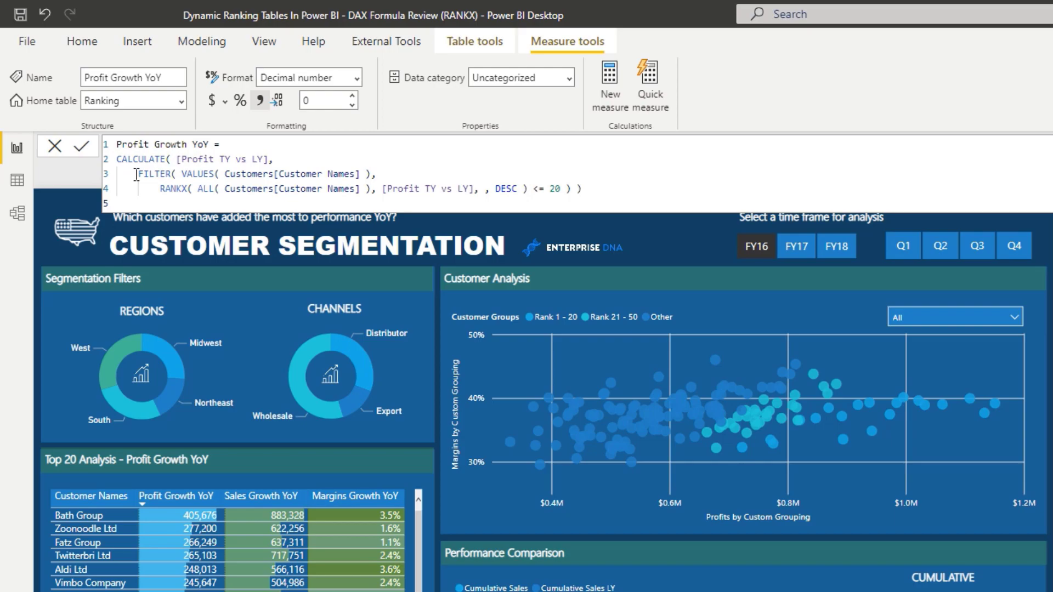
pyautogui.moveTo(182, 174); pyautogui.dragTo(360, 173)
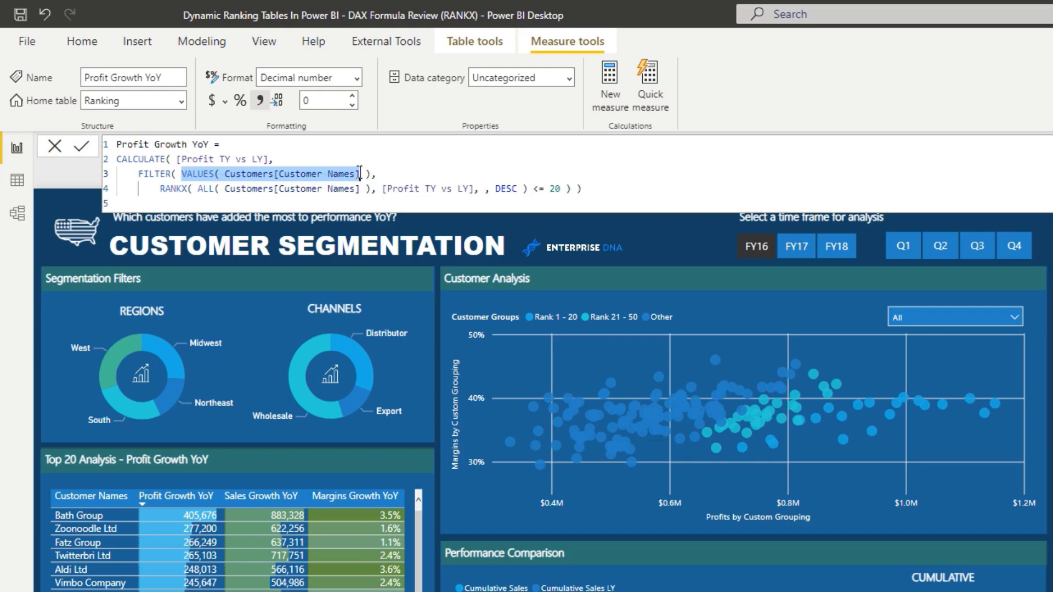
pyautogui.moveTo(160, 189); pyautogui.dragTo(457, 190)
pyautogui.click(600, 185)
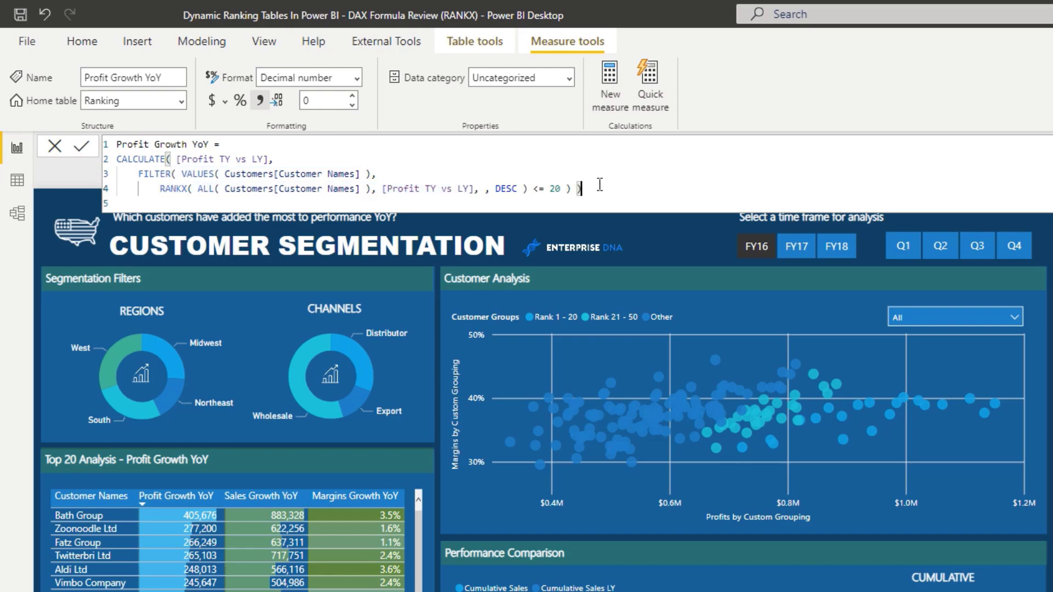
pyautogui.click(383, 190)
pyautogui.moveTo(563, 187); pyautogui.dragTo(533, 189)
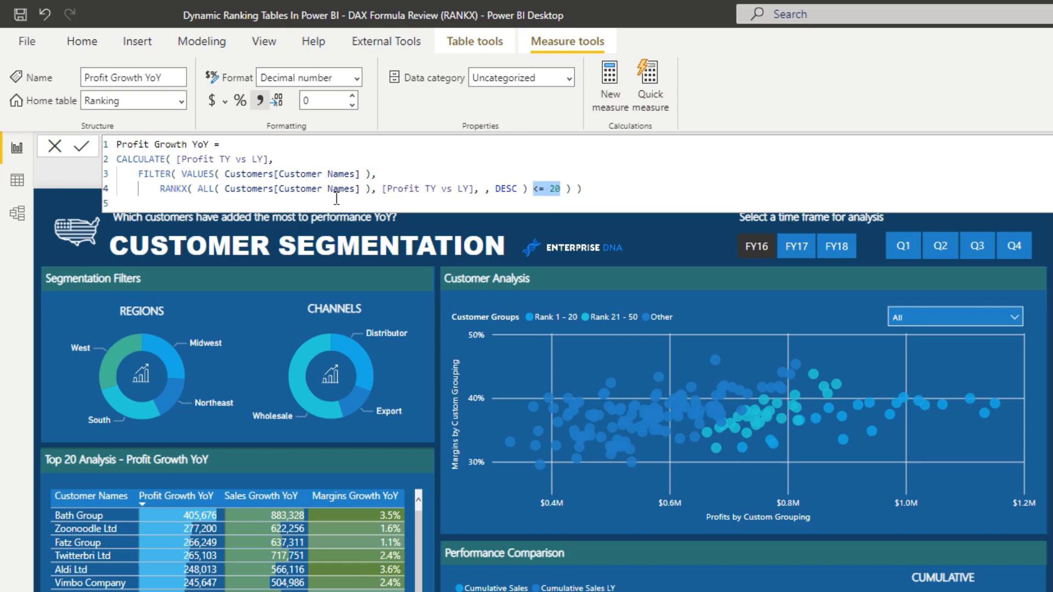
pyautogui.moveTo(268, 159); pyautogui.dragTo(175, 159)
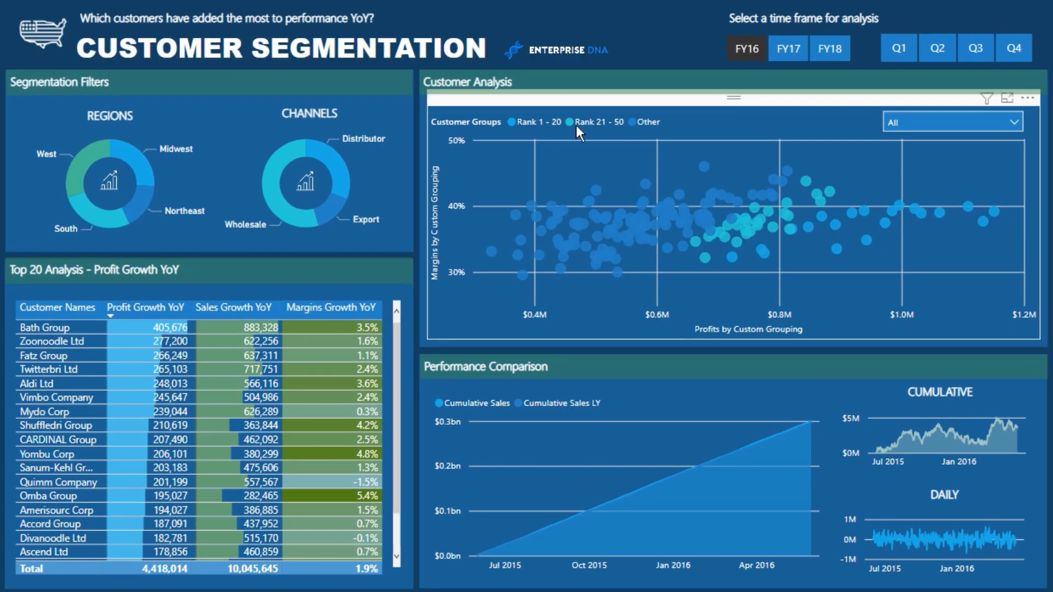
# Step: Filter the report to FY17 and view the Top 20 table in focus mode
pyautogui.click(701, 91)
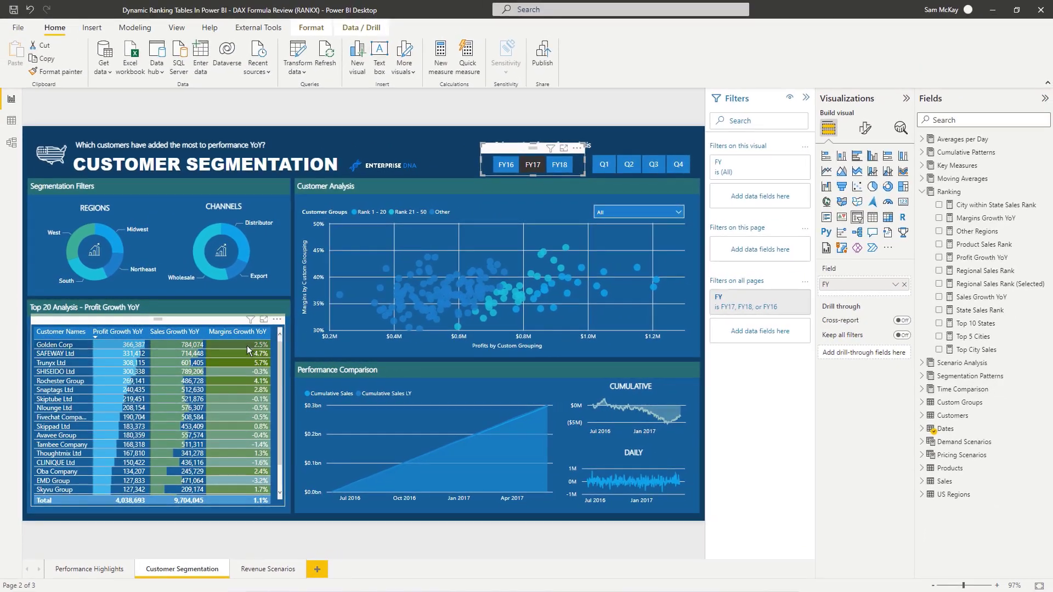
pyautogui.click(263, 319)
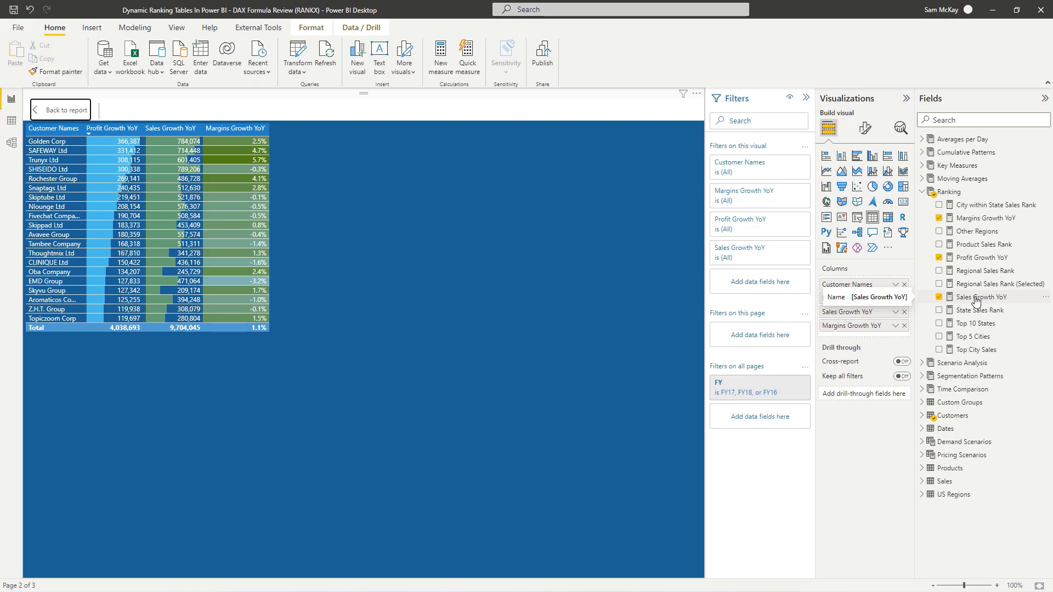
# Step: Review Sales Growth YoY's VALUES, RANKX, <= 20 and [Sales TY vs LY] parts, then show Profit Growth YoY
pyautogui.click(976, 299)
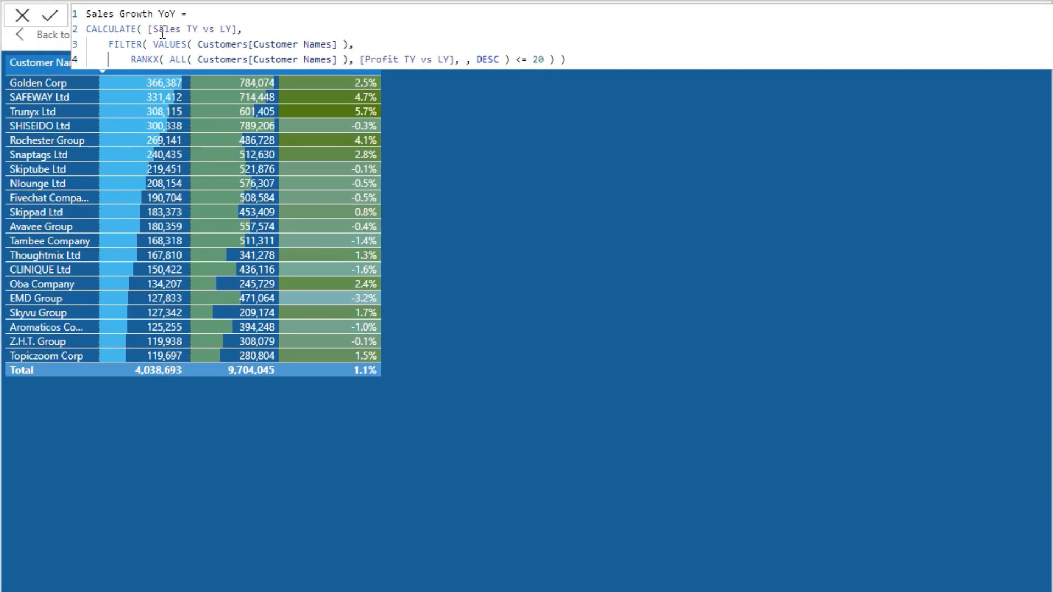
pyautogui.moveTo(555, 65); pyautogui.dragTo(109, 44)
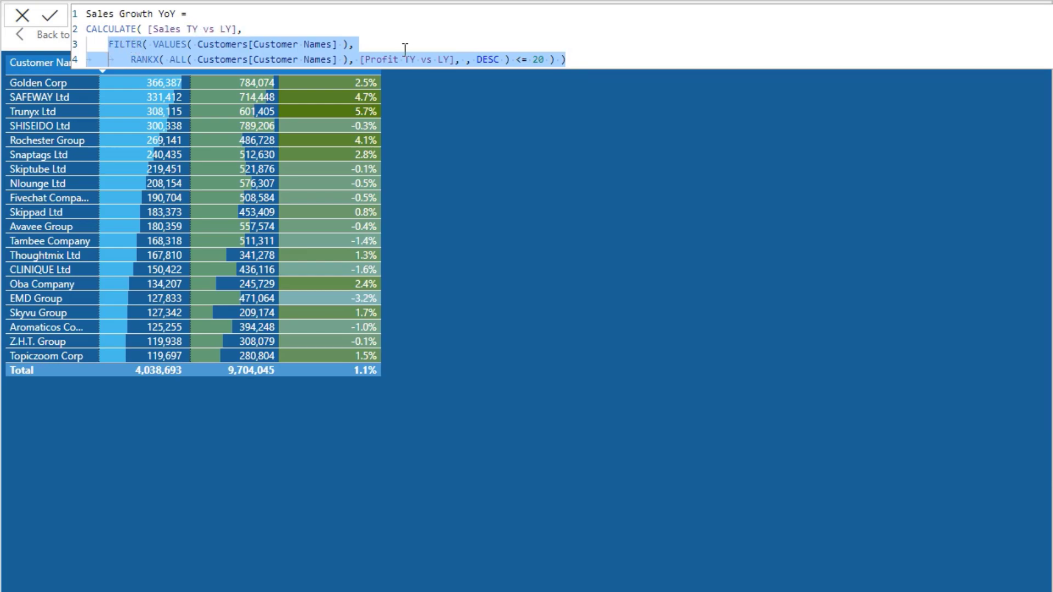
pyautogui.click(578, 59)
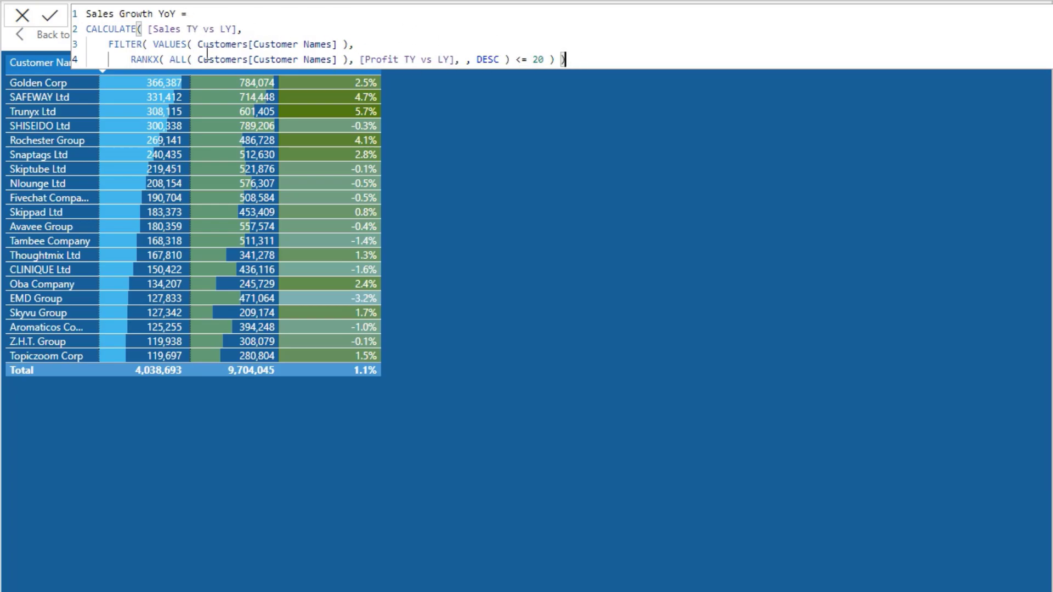
pyautogui.moveTo(193, 44); pyautogui.dragTo(339, 44)
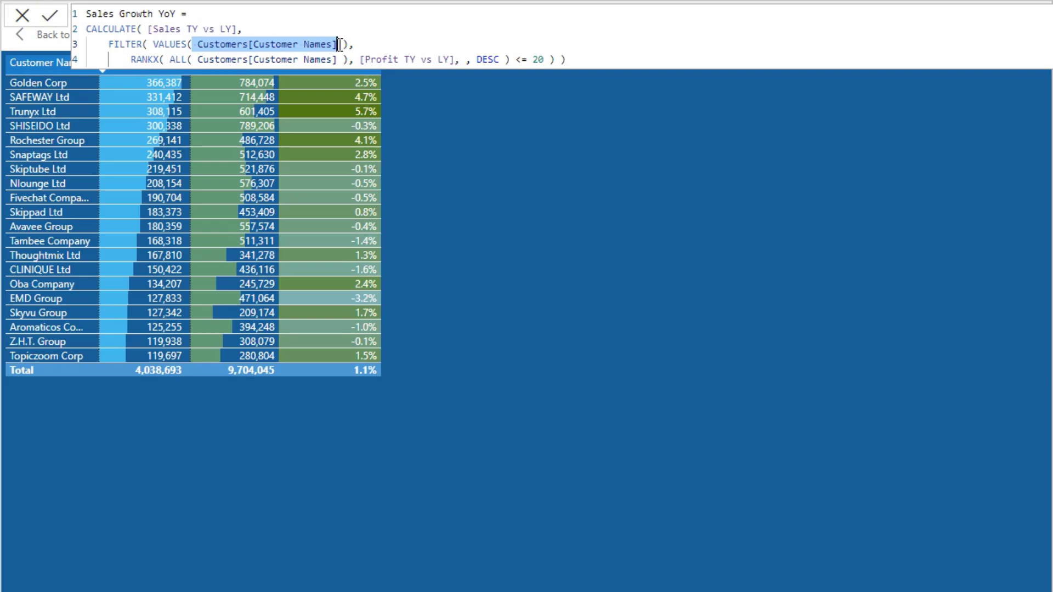
pyautogui.moveTo(565, 59); pyautogui.dragTo(131, 59)
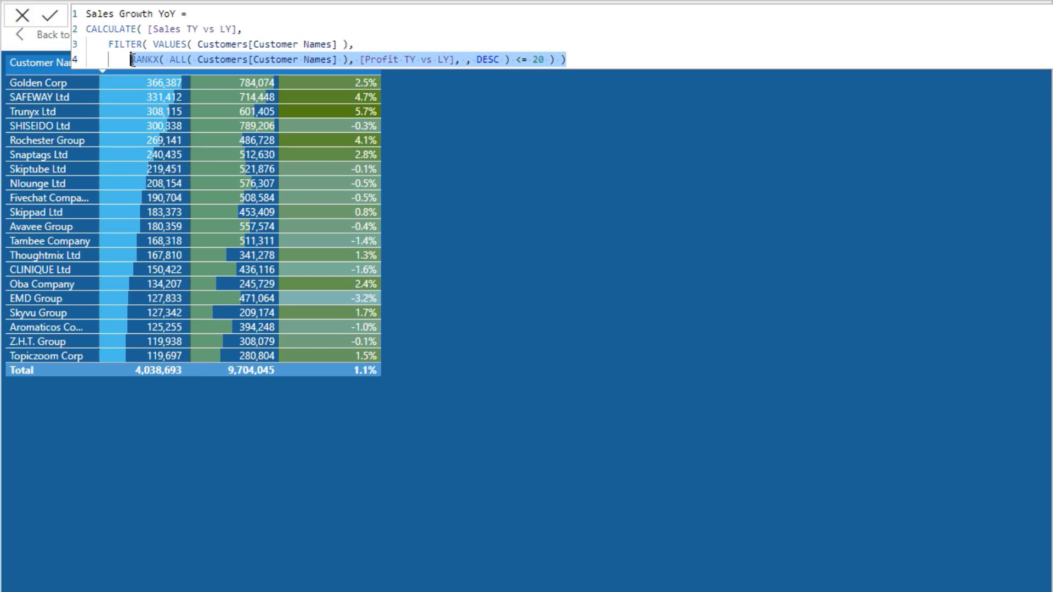
pyautogui.moveTo(510, 59); pyautogui.dragTo(549, 60)
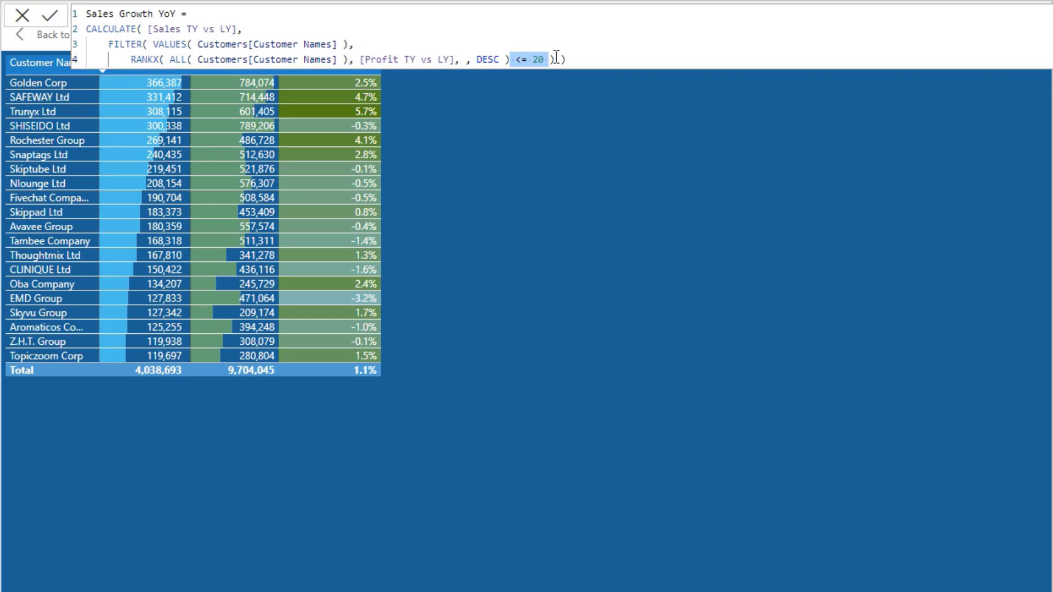
pyautogui.moveTo(243, 28); pyautogui.dragTo(148, 28)
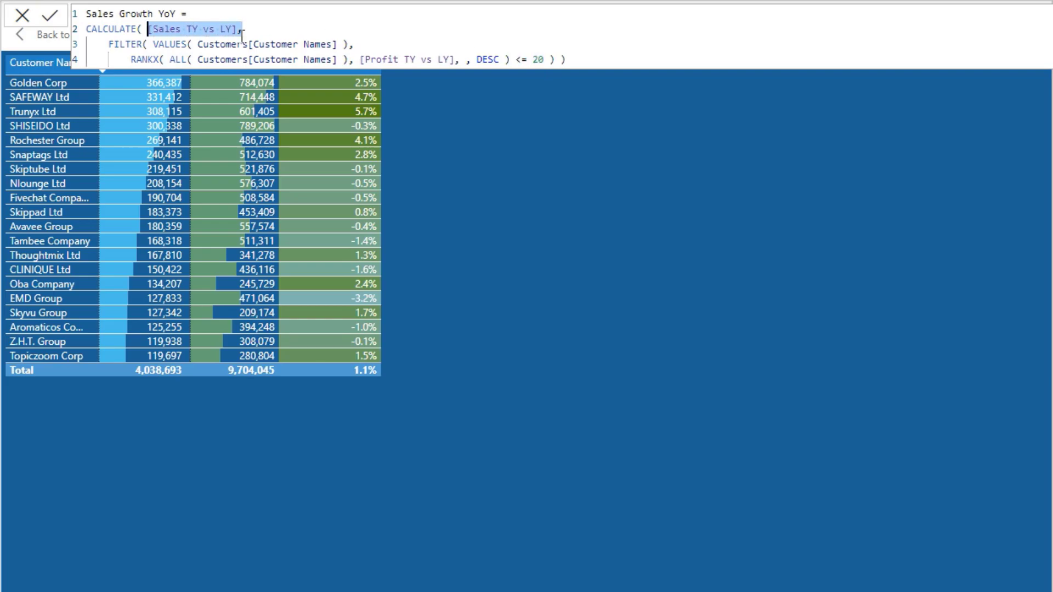
pyautogui.click(365, 40)
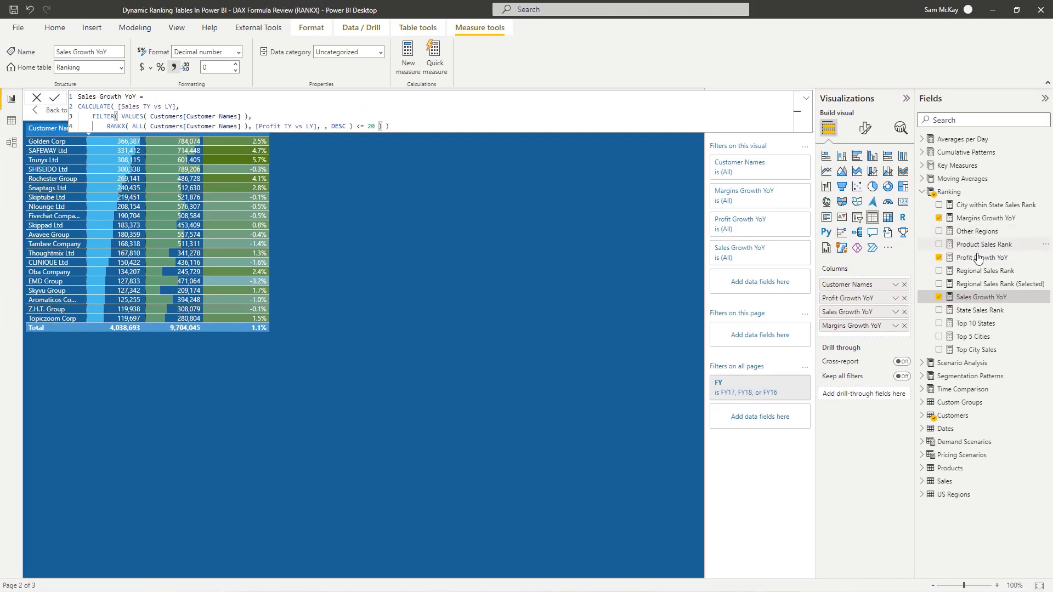
pyautogui.click(976, 257)
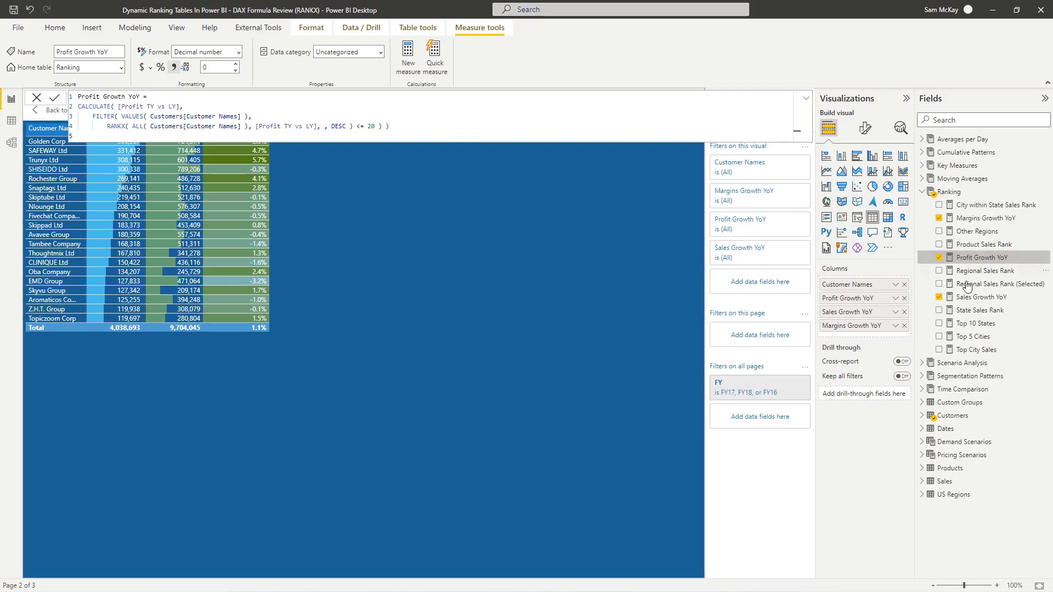
# Step: Review Margins Growth YoY's FILTER and RANKX lines and [Margins TY vs LY] reference, then close the formula
pyautogui.click(982, 218)
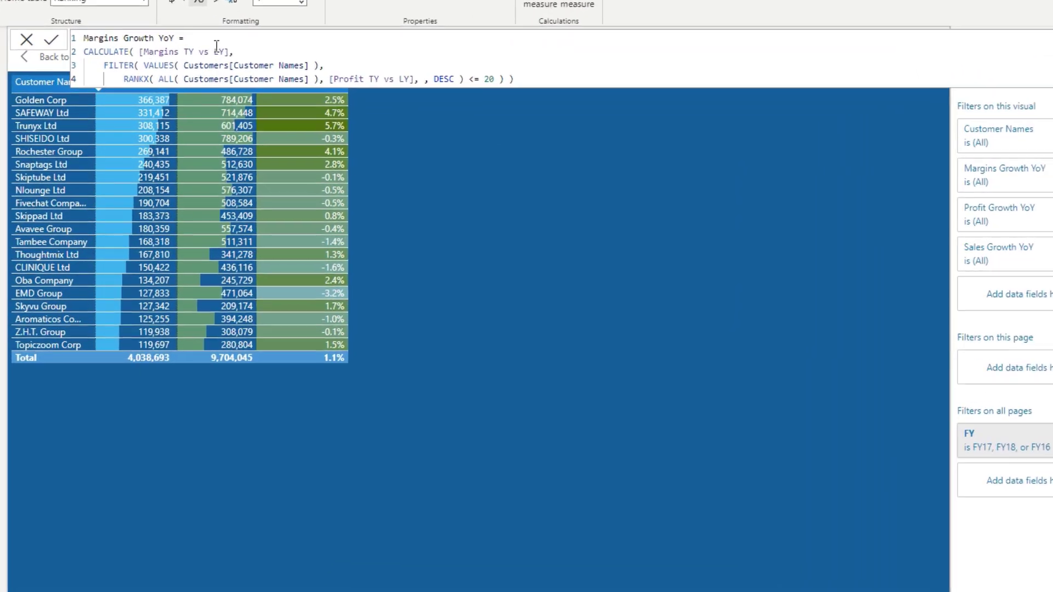
pyautogui.moveTo(397, 123); pyautogui.dragTo(93, 114)
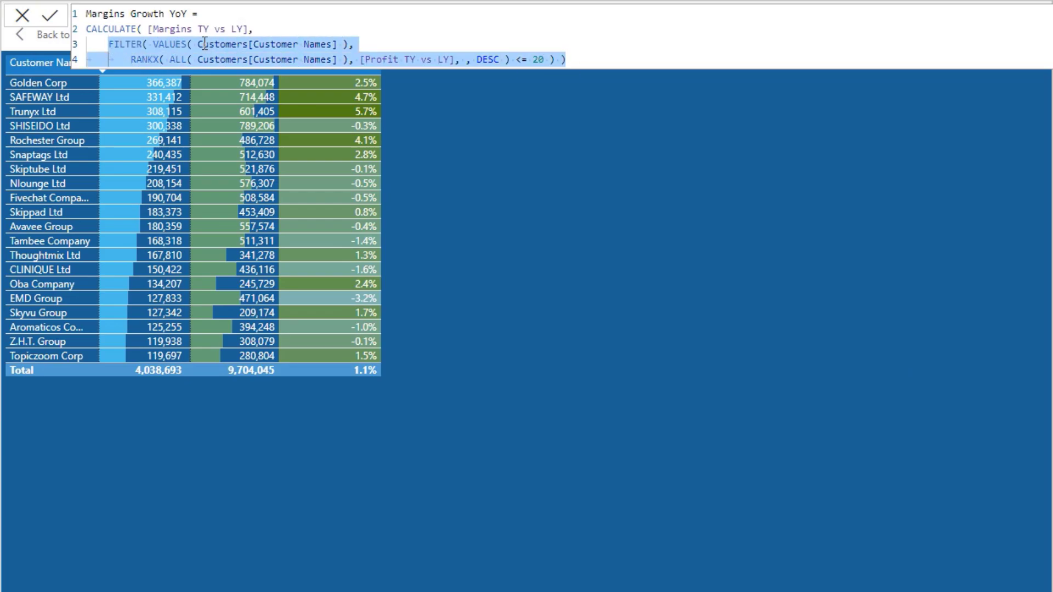
pyautogui.click(365, 44)
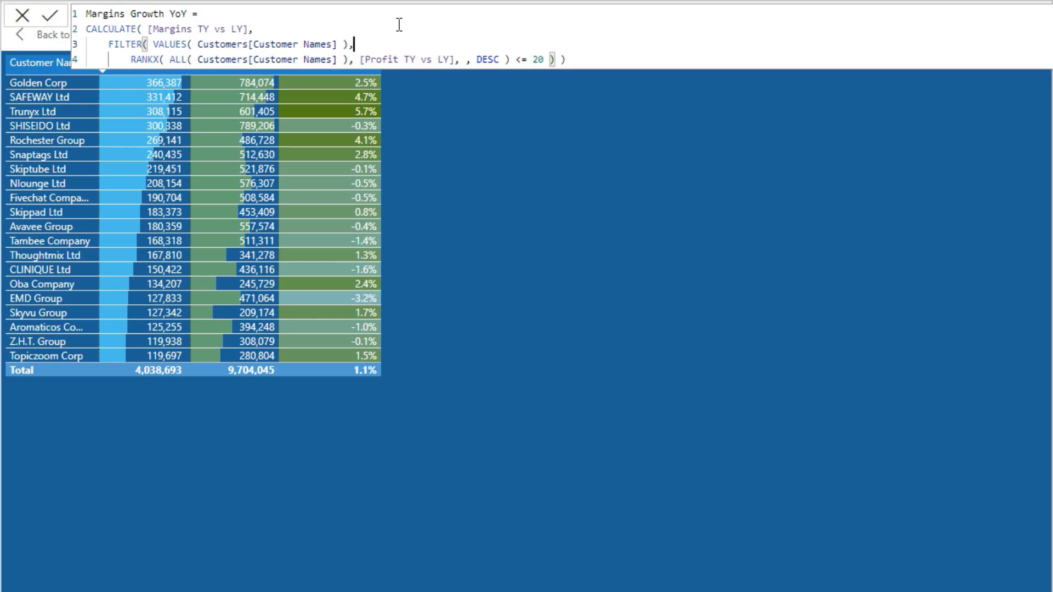
pyautogui.moveTo(248, 29); pyautogui.dragTo(153, 28)
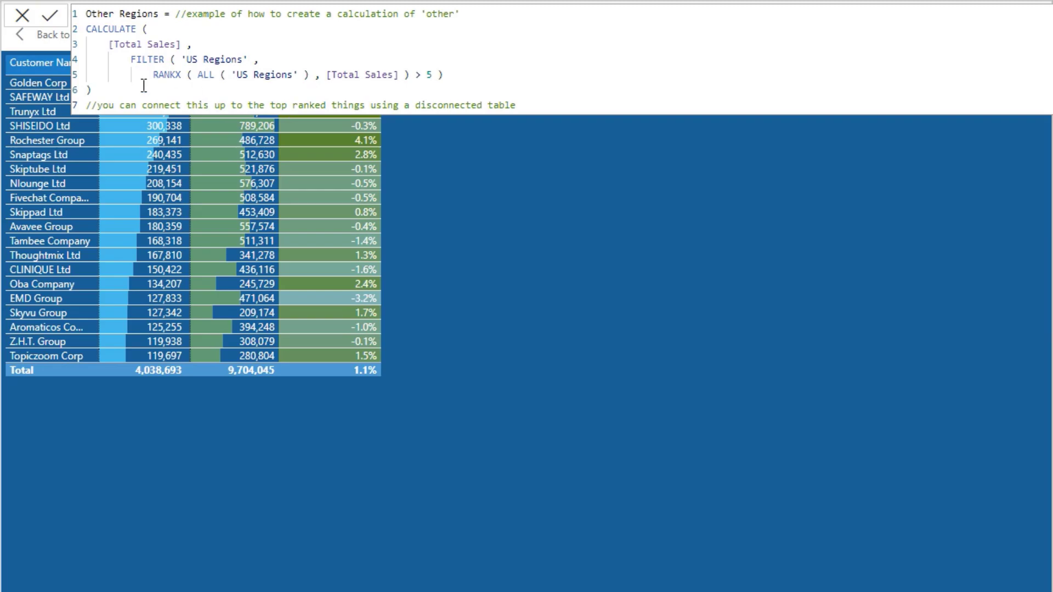
pyautogui.click(22, 16)
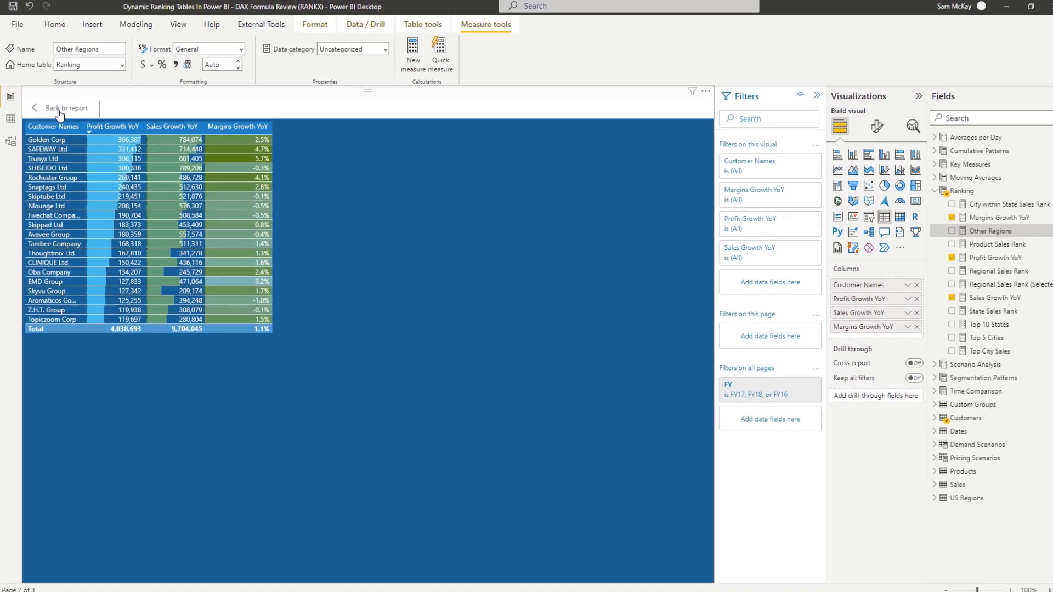
# Step: Reopen the Top 20 table in focus mode and sort it ascending by Margins Growth YoY
pyautogui.click(60, 111)
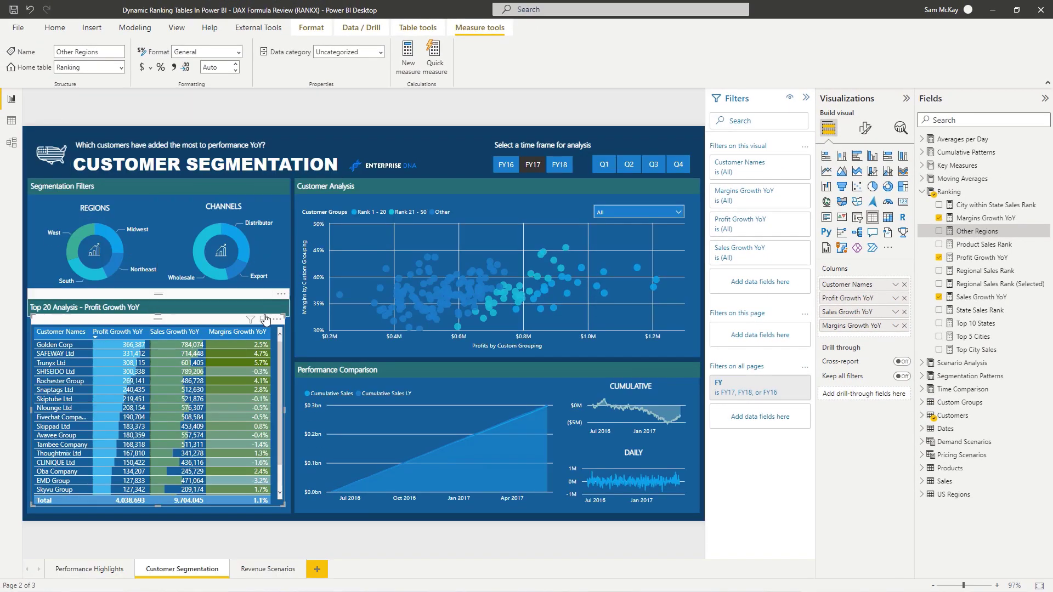
pyautogui.click(264, 319)
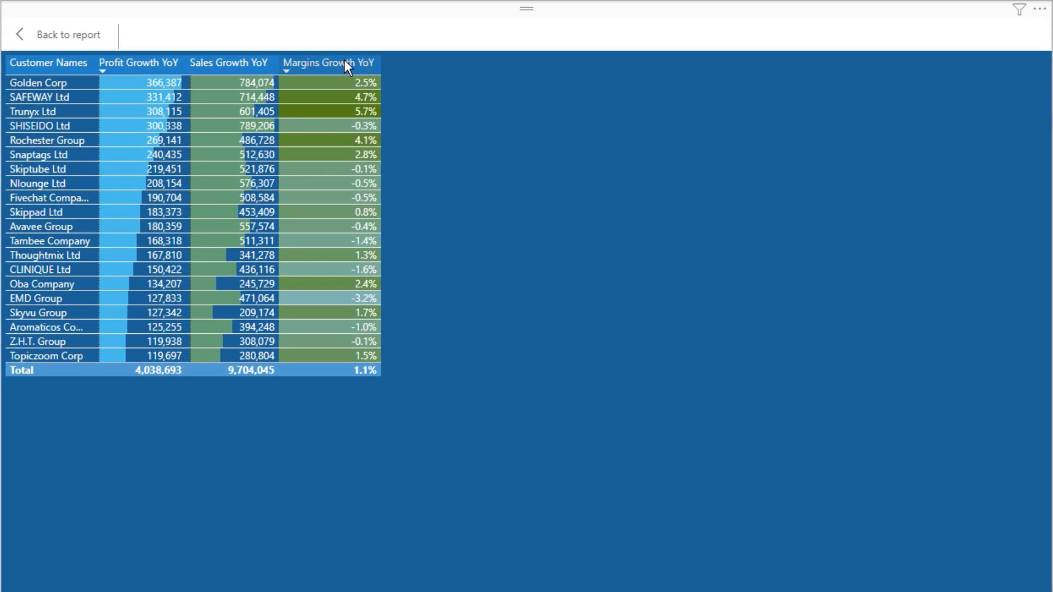
pyautogui.click(252, 123)
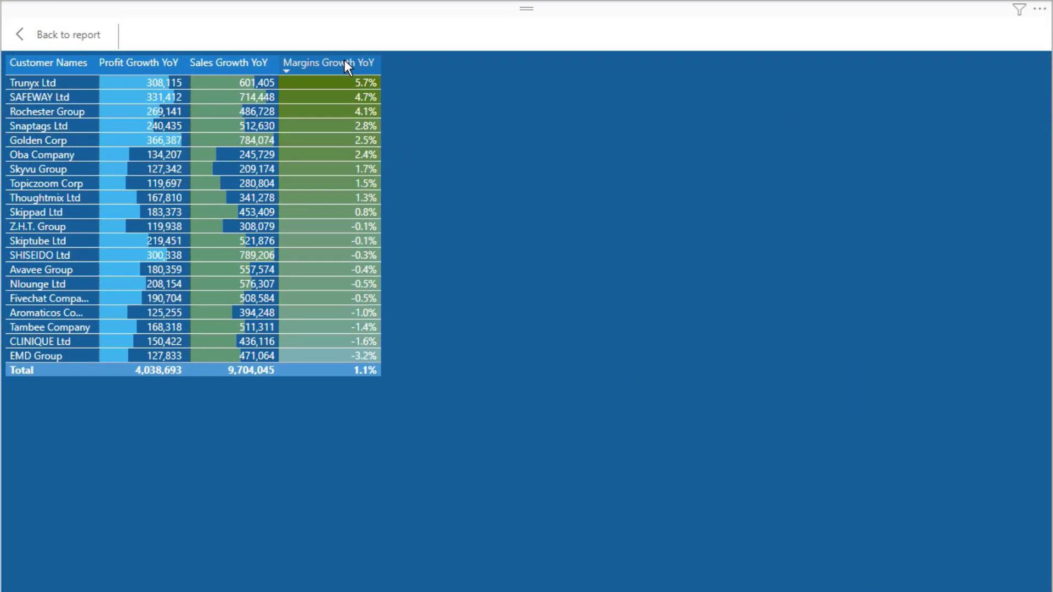
pyautogui.click(304, 64)
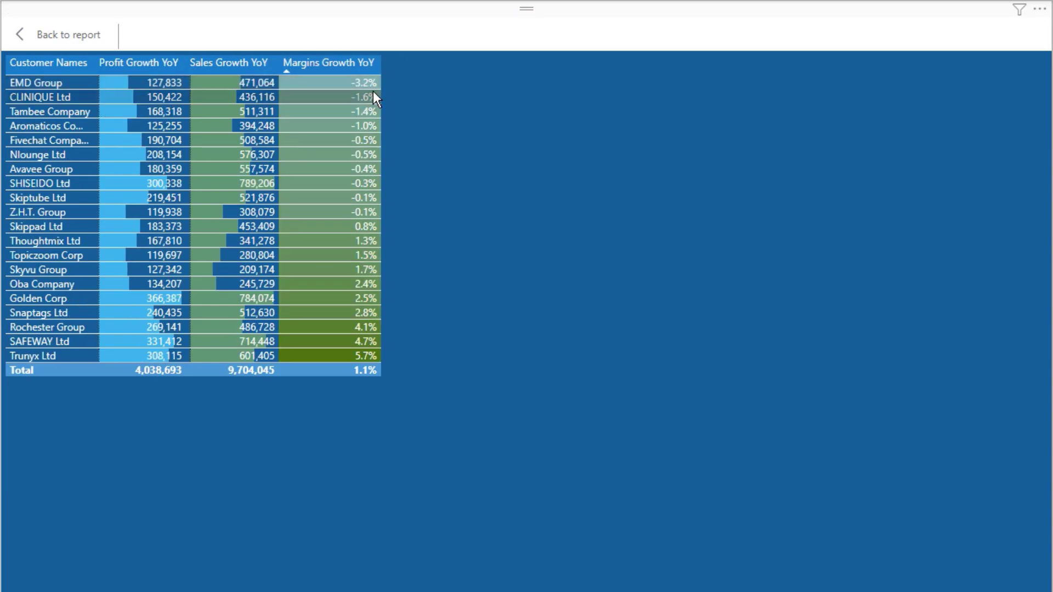
pyautogui.moveTo(360, 81)
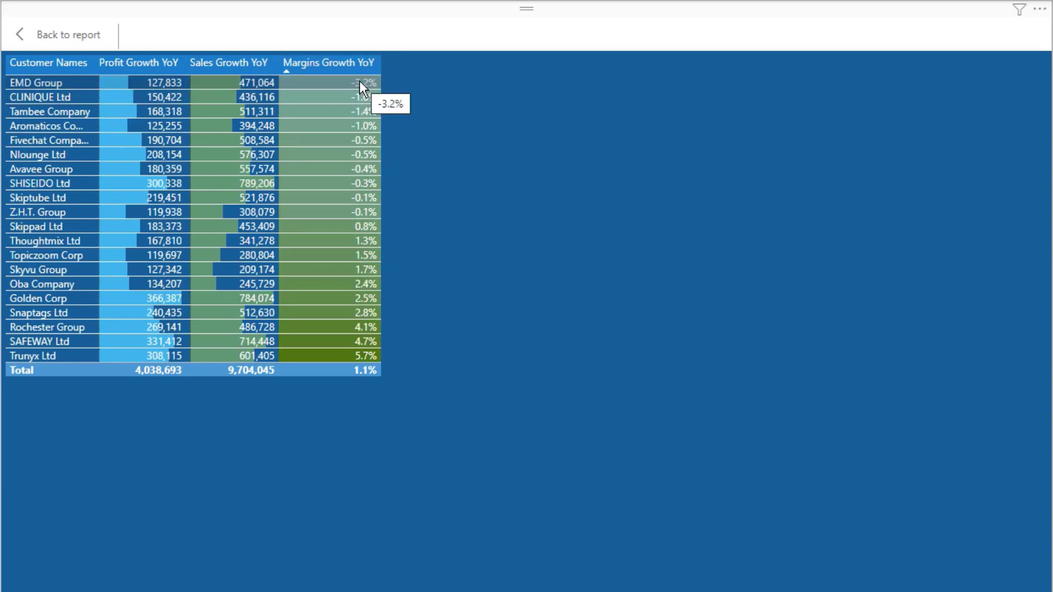
pyautogui.moveTo(252, 81)
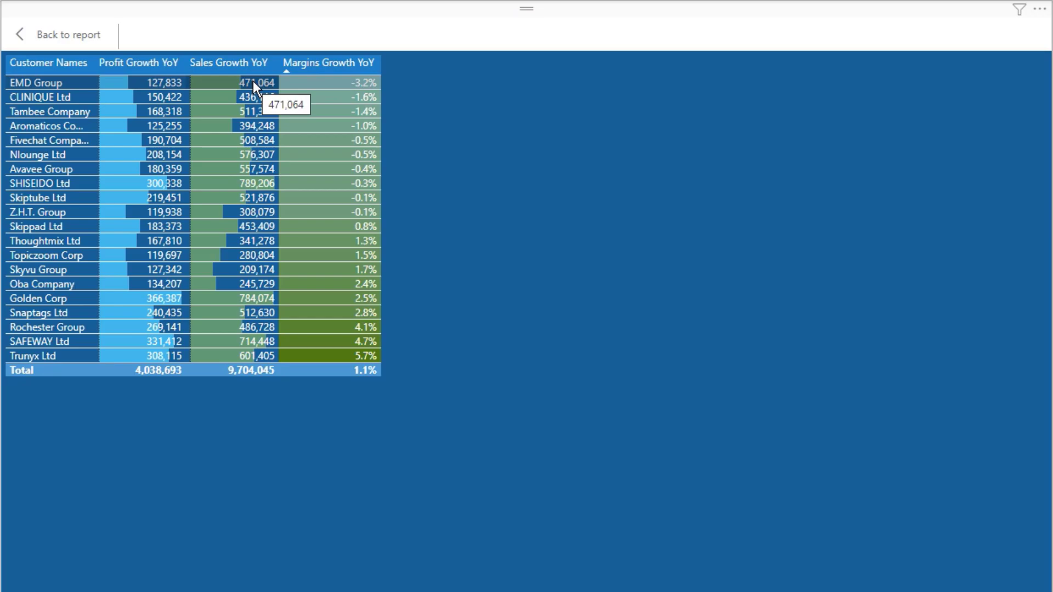
pyautogui.moveTo(172, 82)
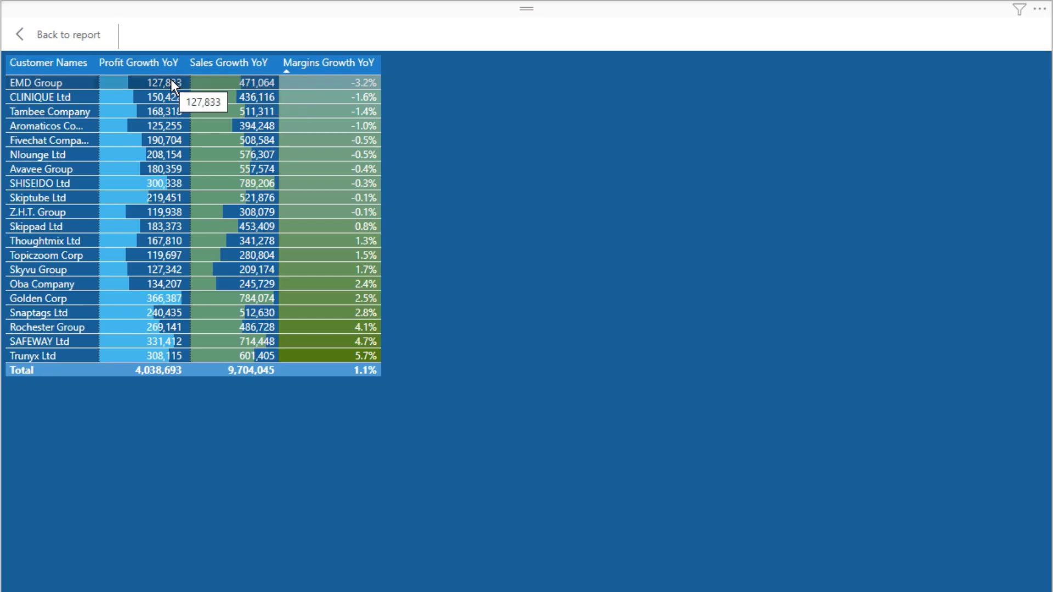
pyautogui.moveTo(324, 80)
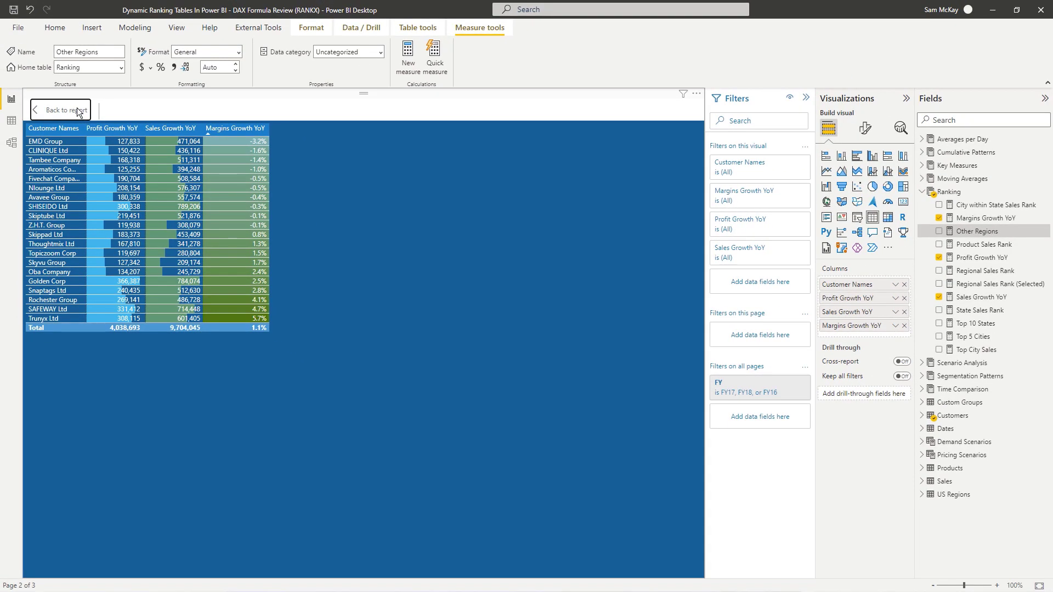
# Step: On the report page, sort the Top 20 table by Profit Growth YoY, then open Performance Highlights
pyautogui.click(78, 112)
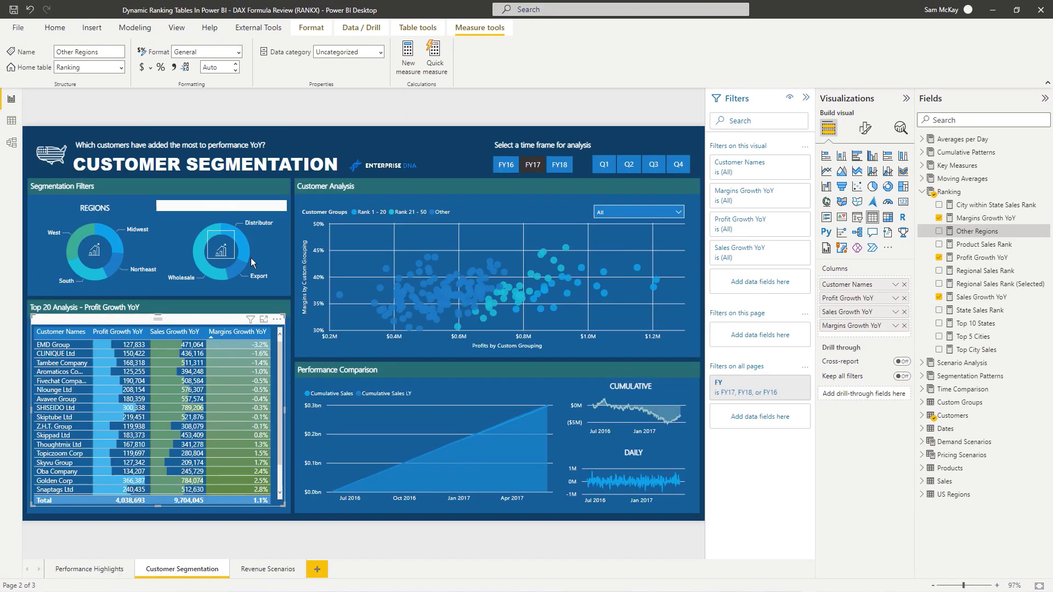
pyautogui.click(467, 152)
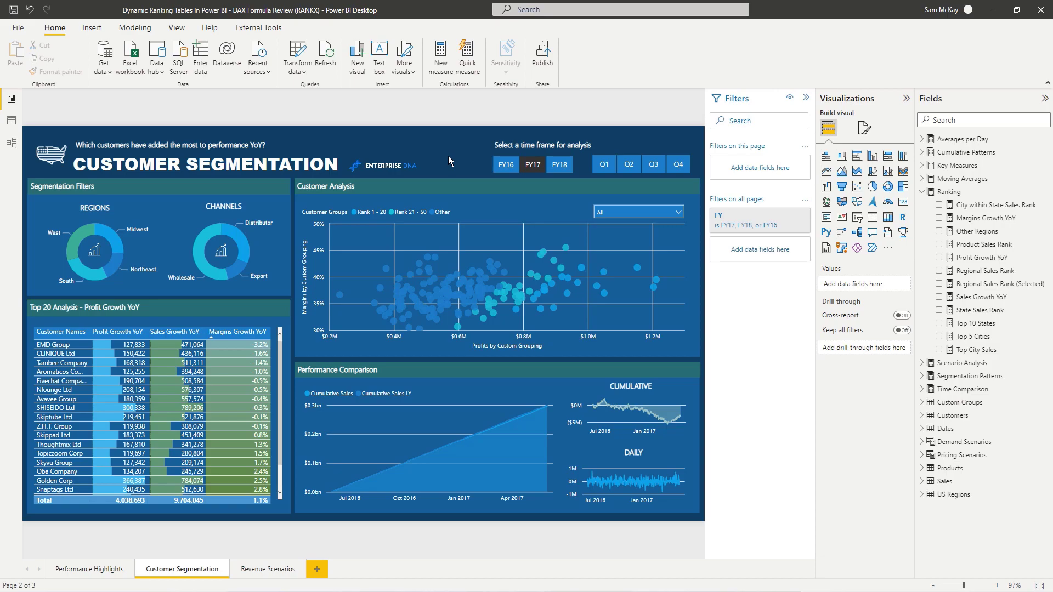
pyautogui.click(117, 334)
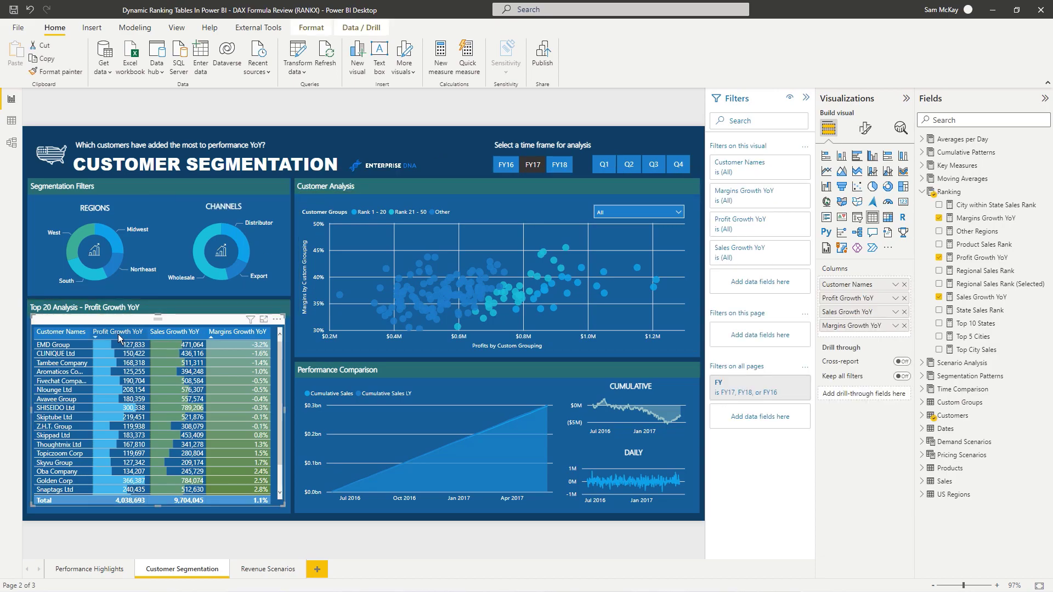
pyautogui.click(117, 334)
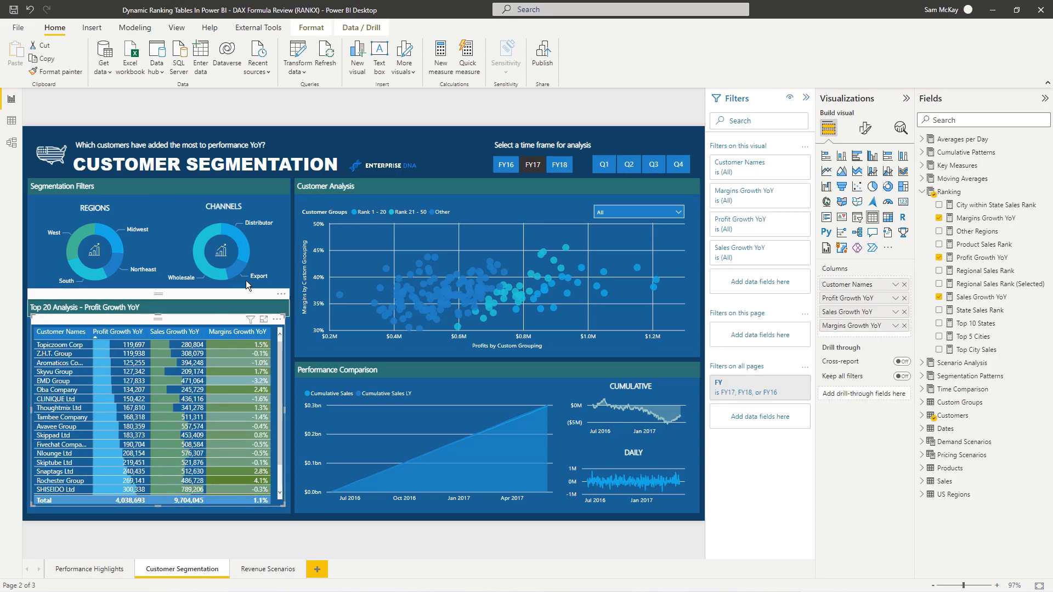
pyautogui.click(457, 156)
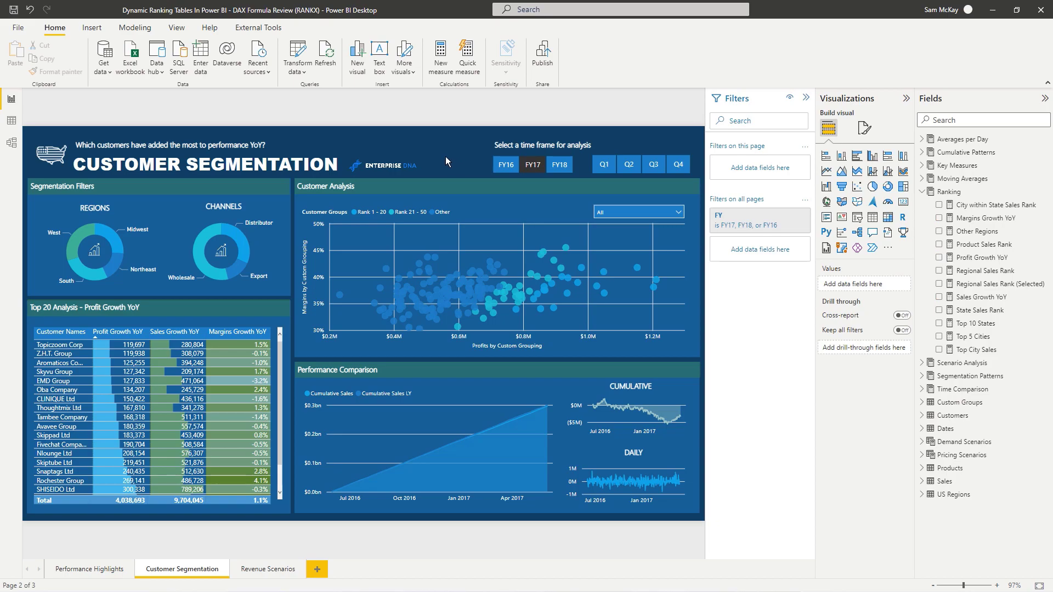
pyautogui.click(93, 570)
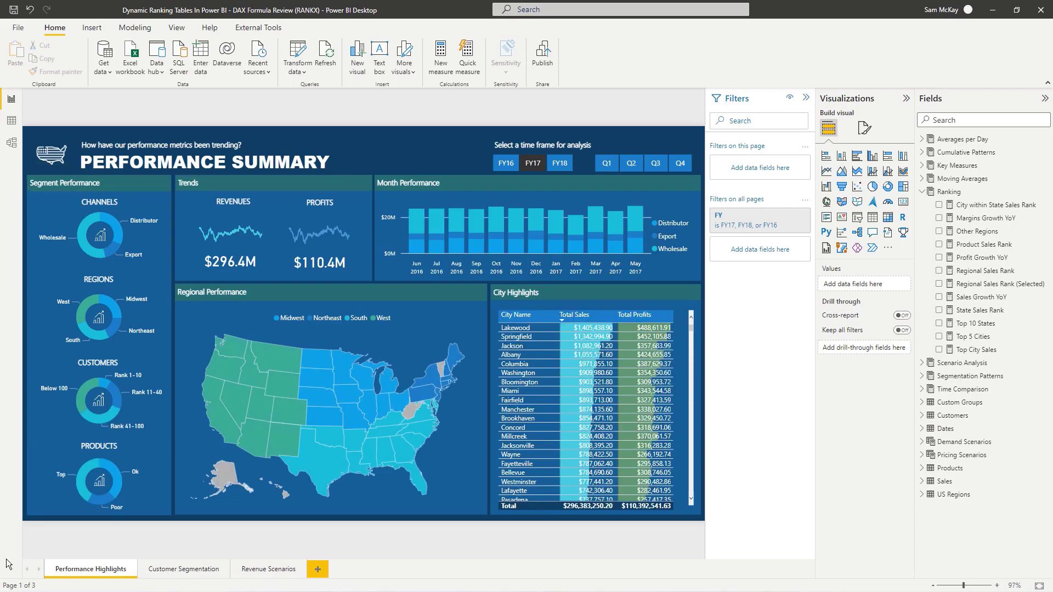
# Step: Return briefly to Customer Segmentation, then switch to the Revenue Scenarios page
pyautogui.click(184, 569)
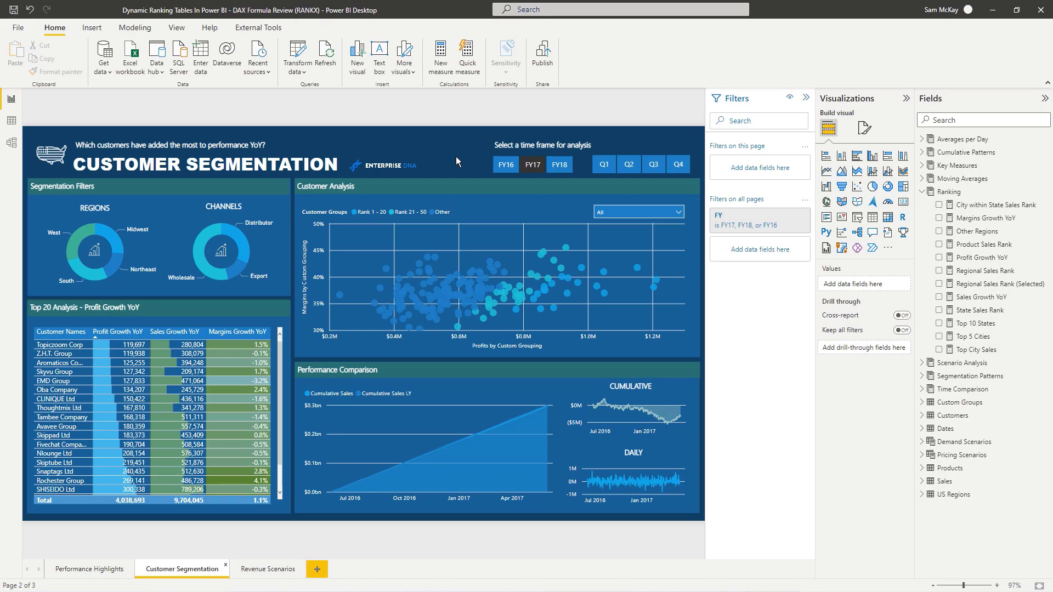
pyautogui.click(278, 571)
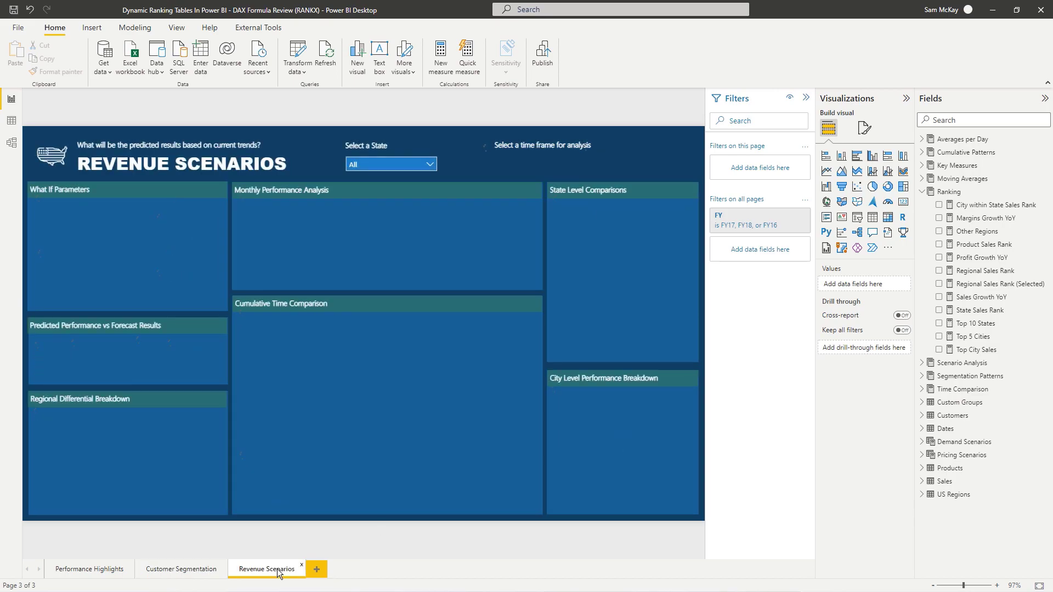